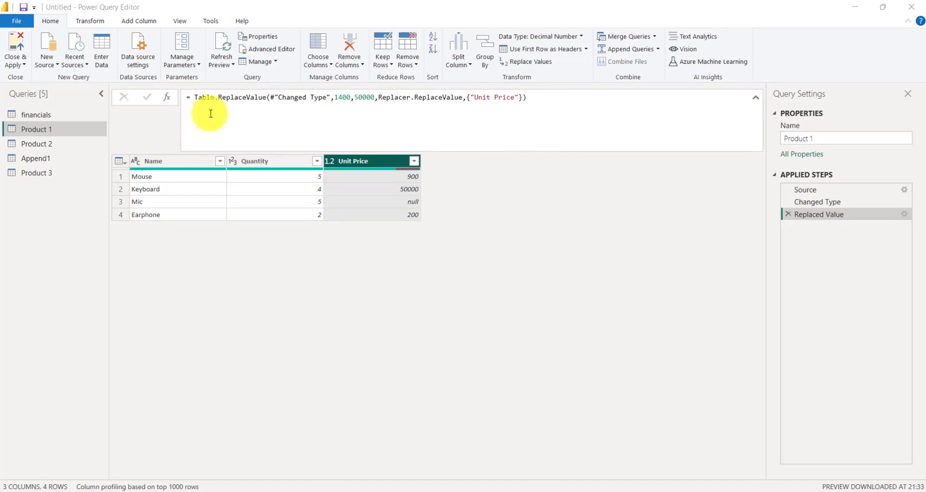
Step: Open the Advanced Editor and append an Insert Rows step that inserts a Mouse row with Quantity 23 and Unit Price 2000
left_click(267, 54)
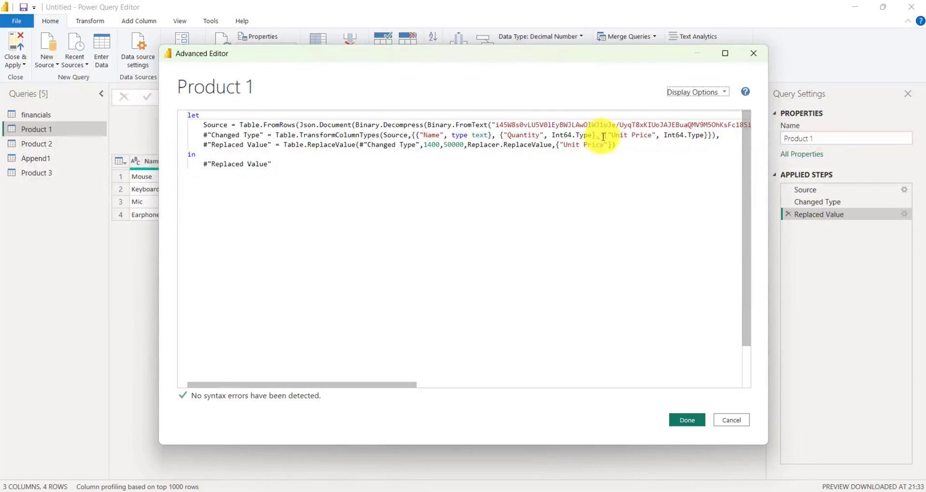
left_click(620, 145)
type(",")
key("Return")
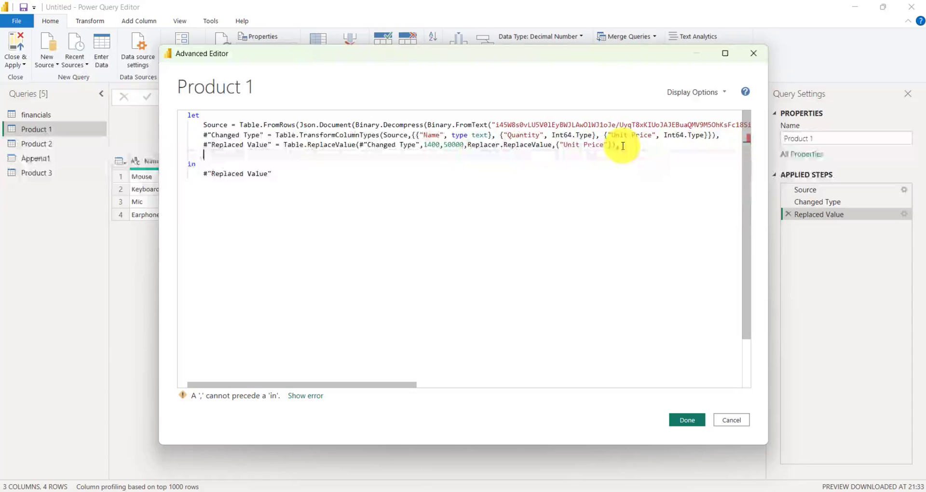
type("#\"")
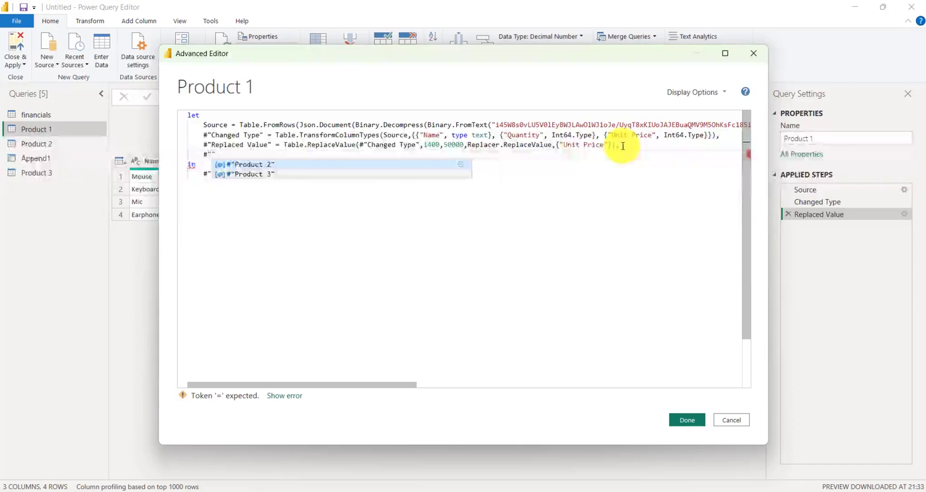
type("Inser")
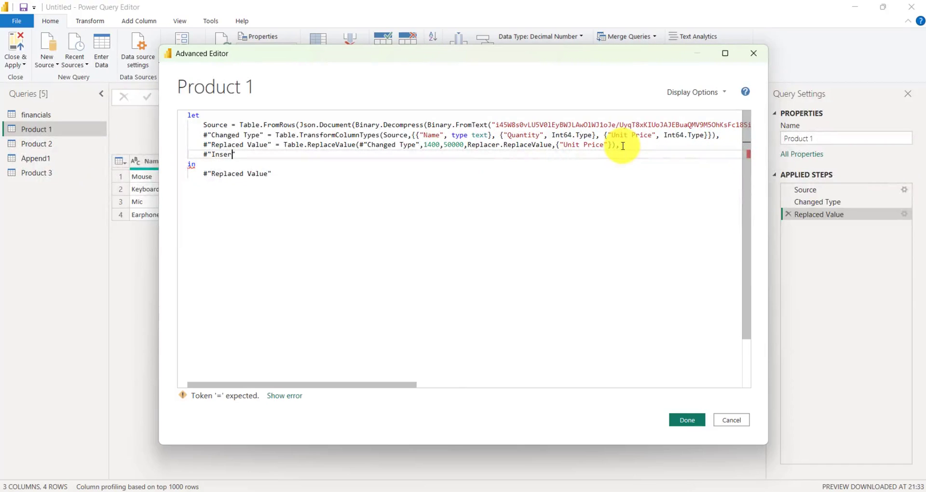
type("t R")
type("ows\" = Table.InsertRows(  #\"Source\",  ,  {[Name = \"Mouse\", Quantity = \"23\", Unit Price = \"2000\"]}  )")
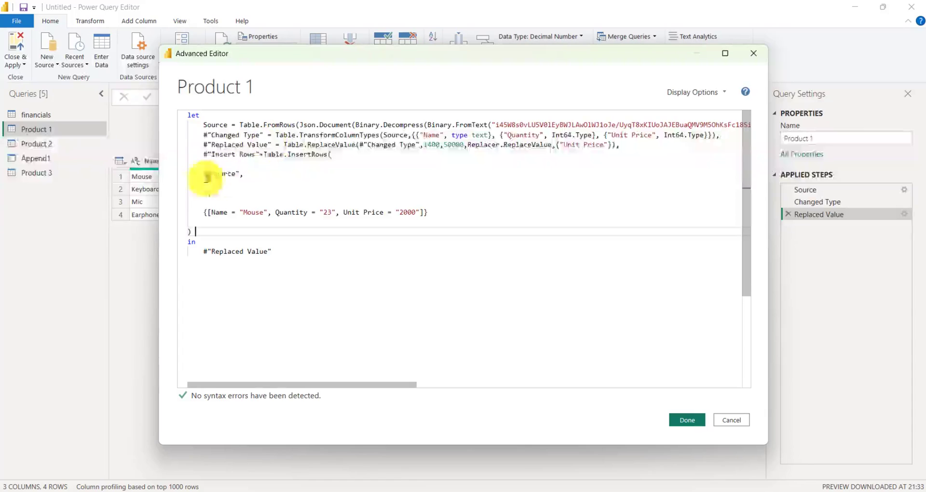
Step: Make the Insert Rows step use #"Replaced Value" as its source table and insert at position 1
triple_click(272, 145)
left_click_drag(269, 145, 212, 145)
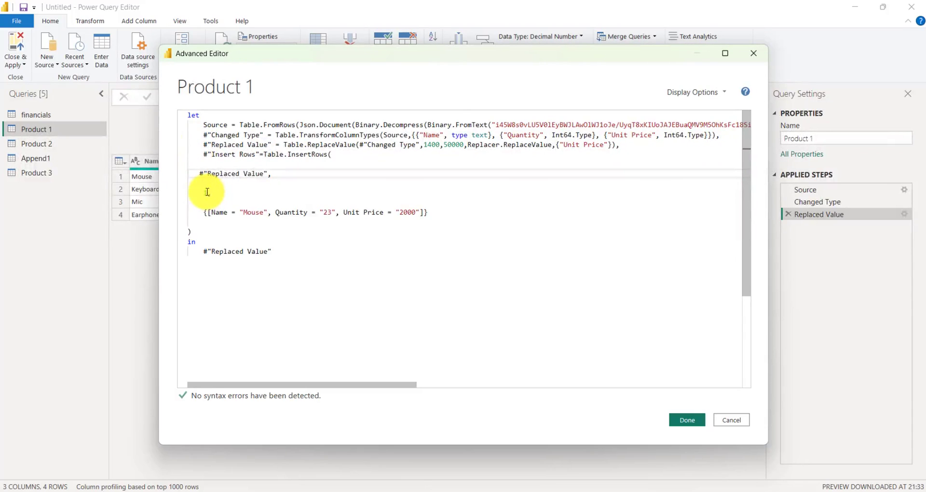
left_click(207, 191)
type("1,")
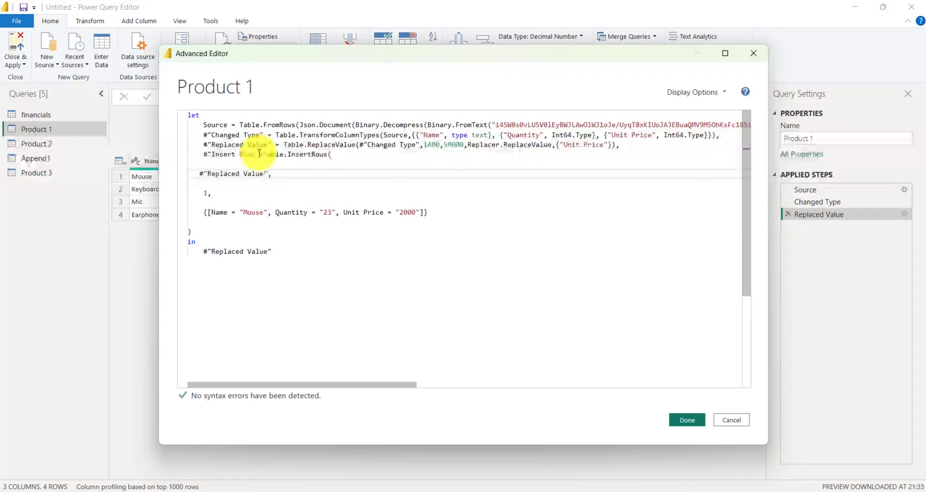
Step: Set the query's final output to #"Insert Rows" and apply the Advanced Editor changes
left_click_drag(259, 154, 201, 154)
key("ctrl+c")
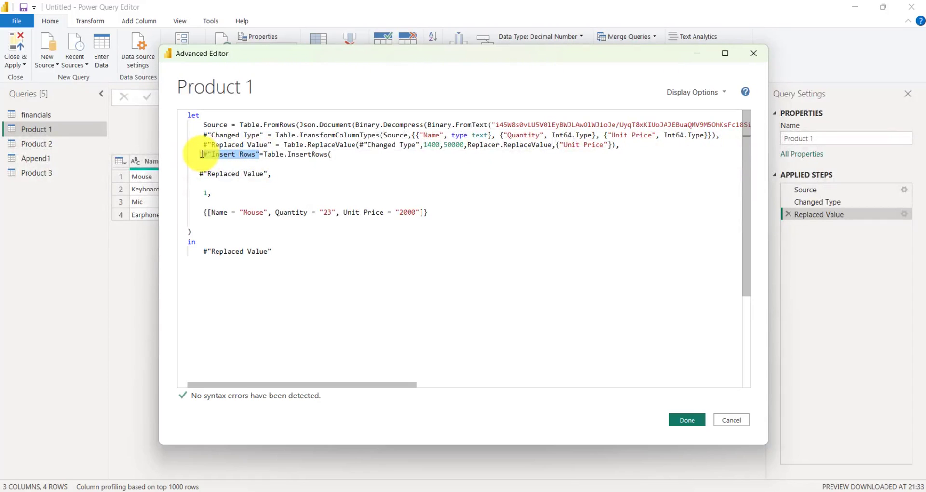
left_click_drag(234, 258, 196, 251)
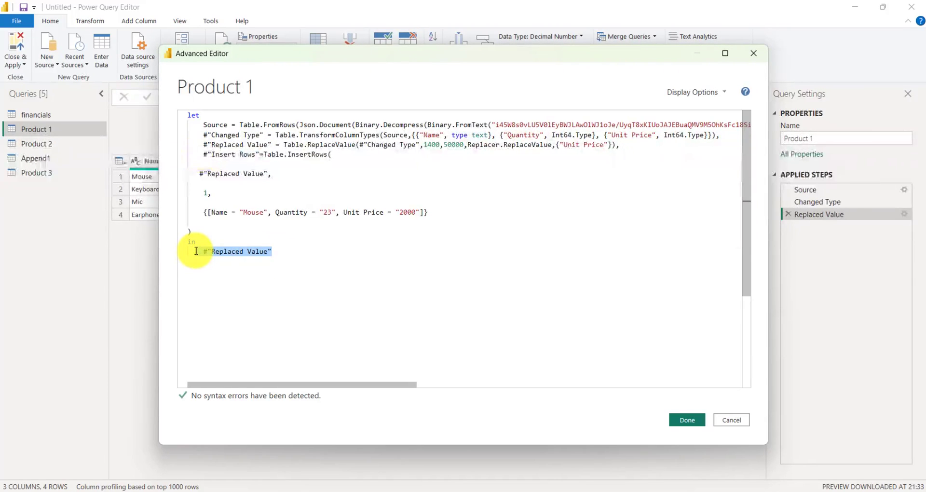
key("ctrl+v")
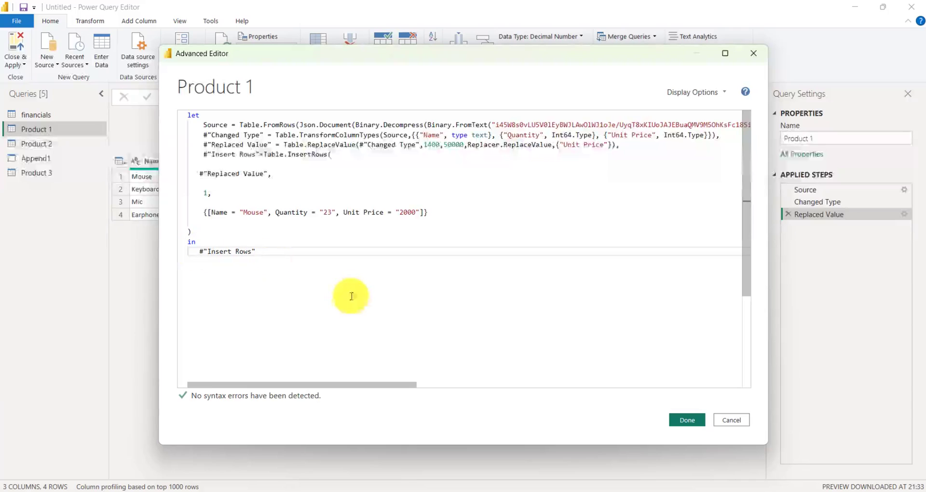
left_click(687, 420)
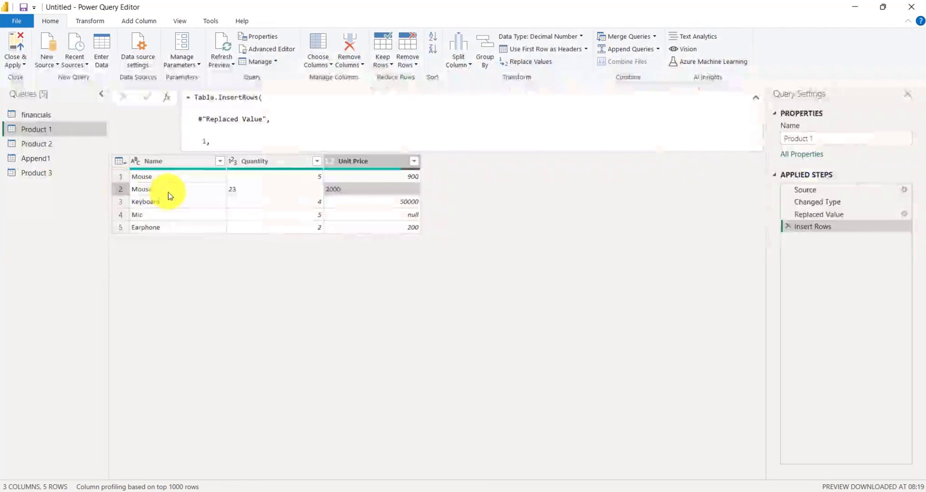
left_click(169, 191)
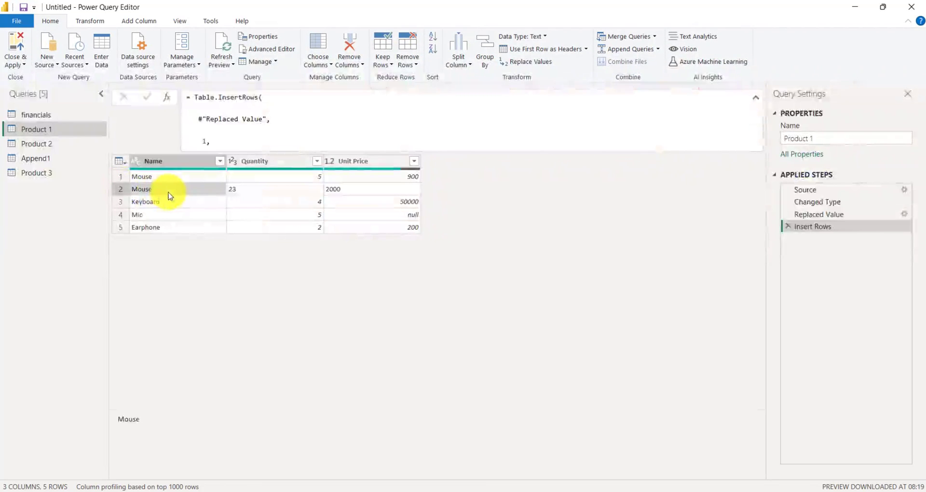
left_click(121, 189)
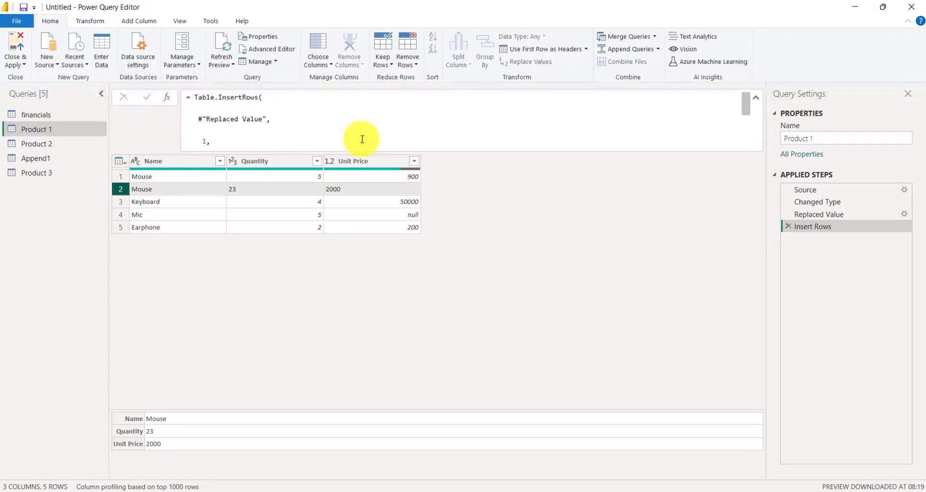
left_click(416, 67)
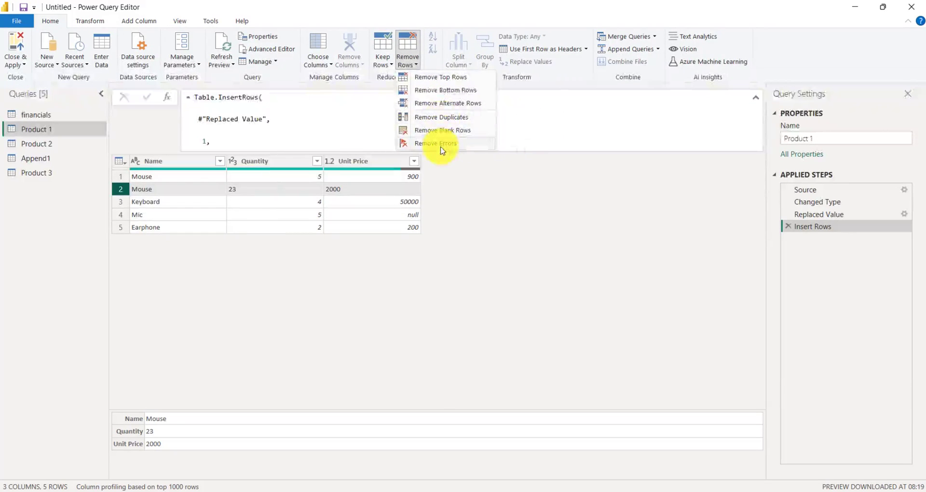
left_click(152, 206)
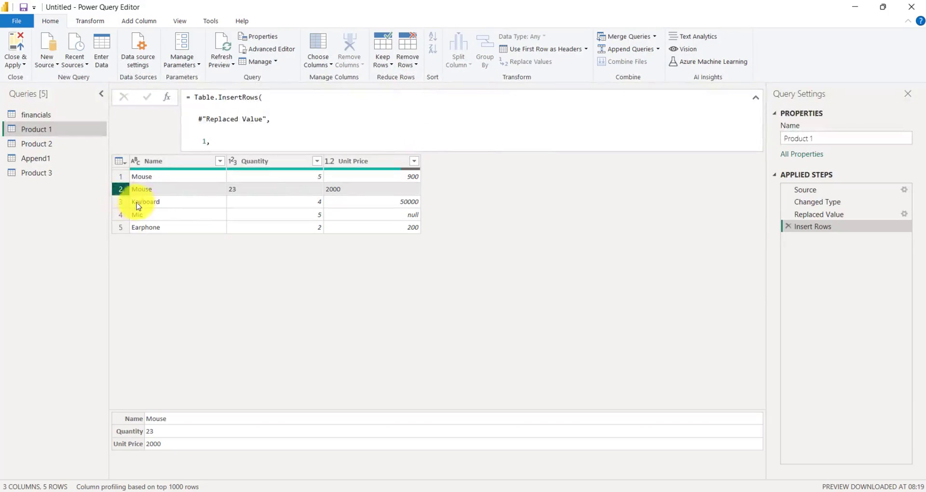
left_click(142, 206)
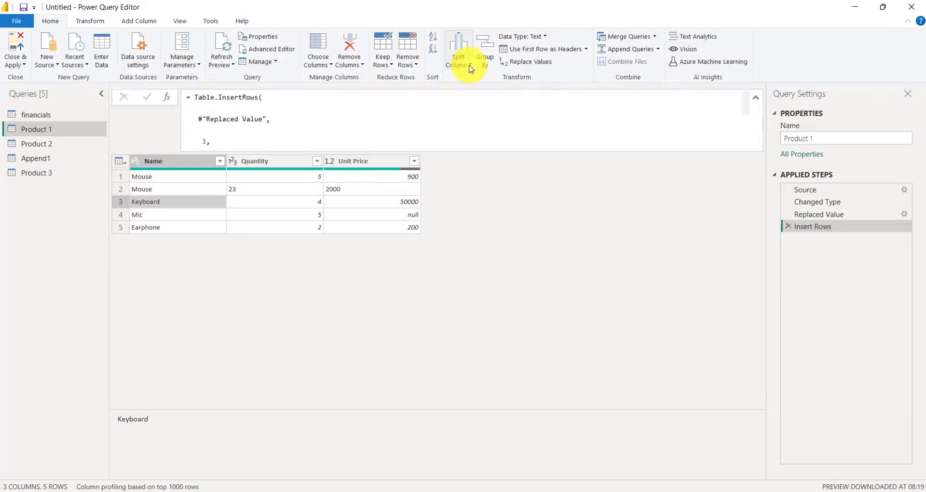
Step: Try to remove the top 1 row from the table
left_click(418, 66)
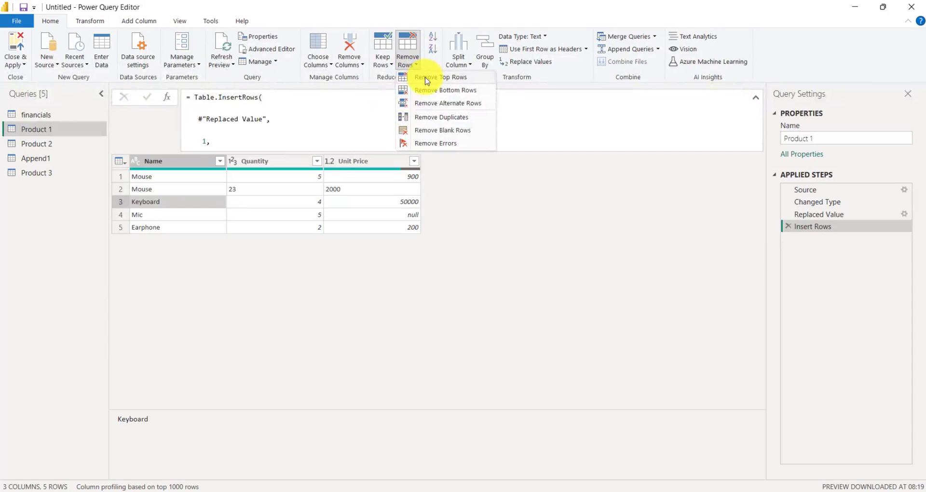
left_click(427, 78)
type("1")
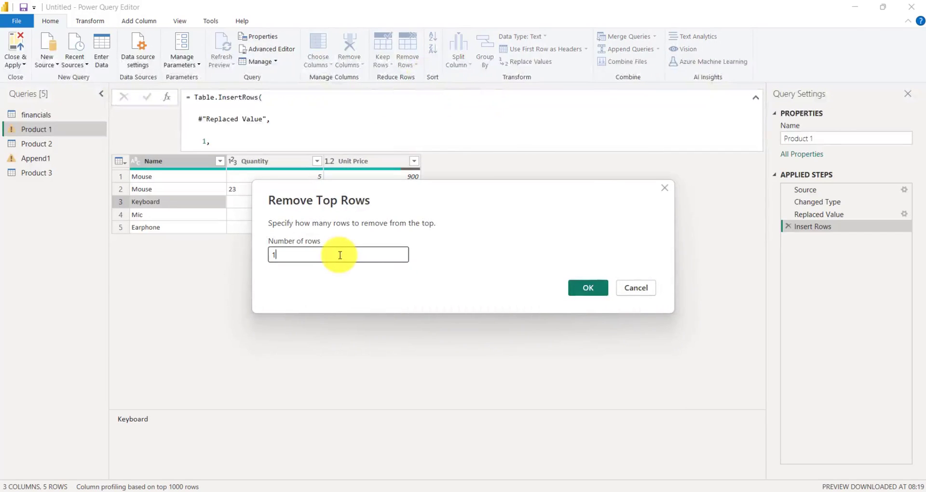
left_click(588, 287)
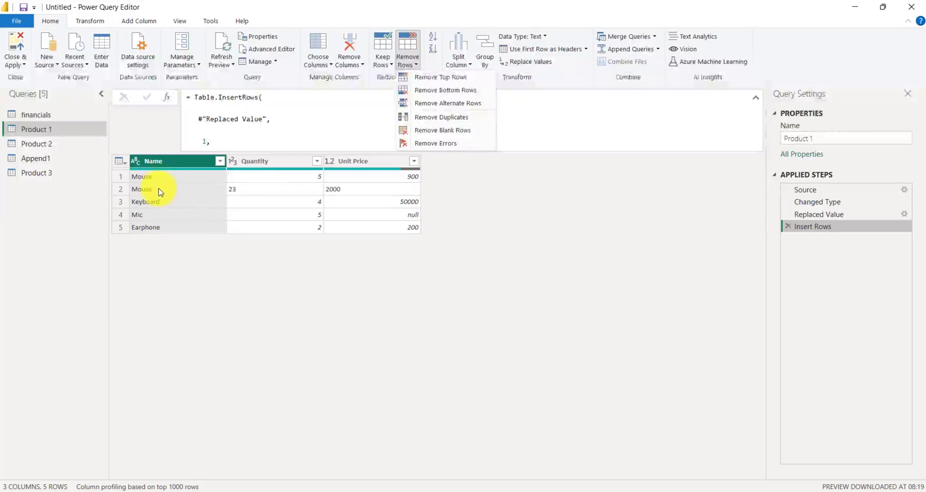
Step: Remove the top 2 rows of the table
left_click(447, 79)
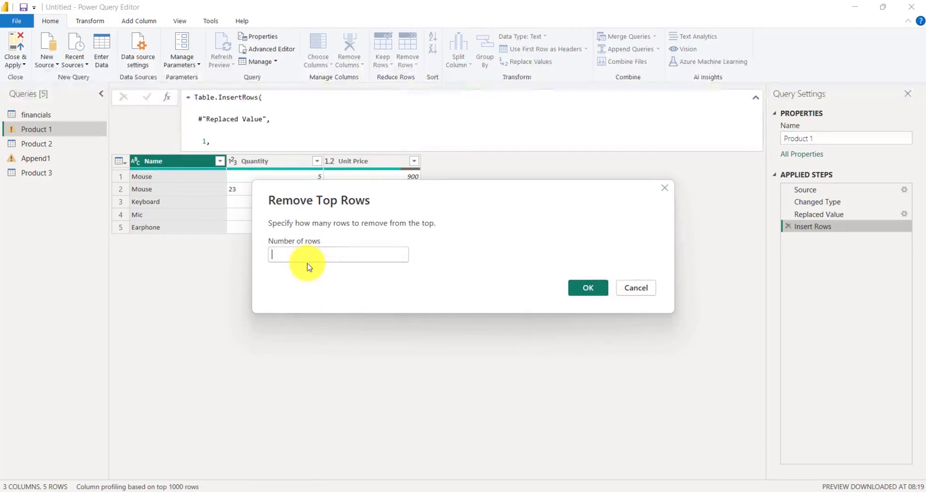
type("2")
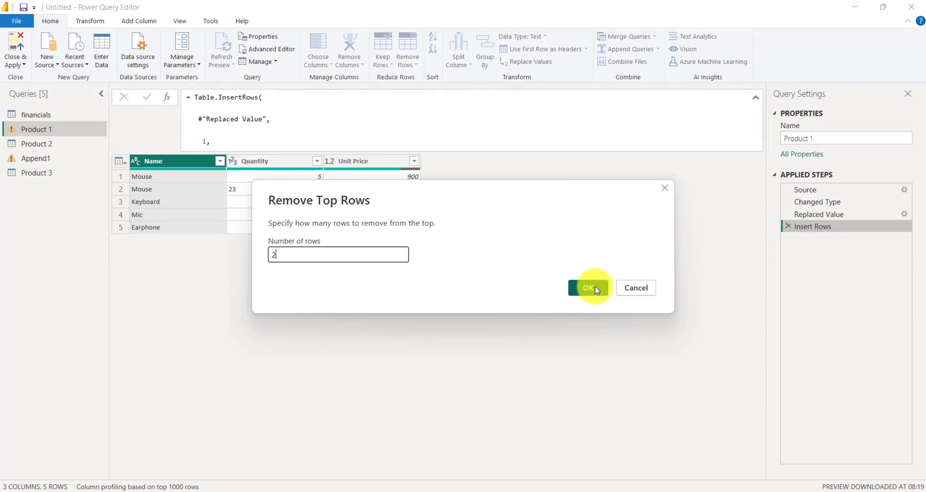
left_click(589, 289)
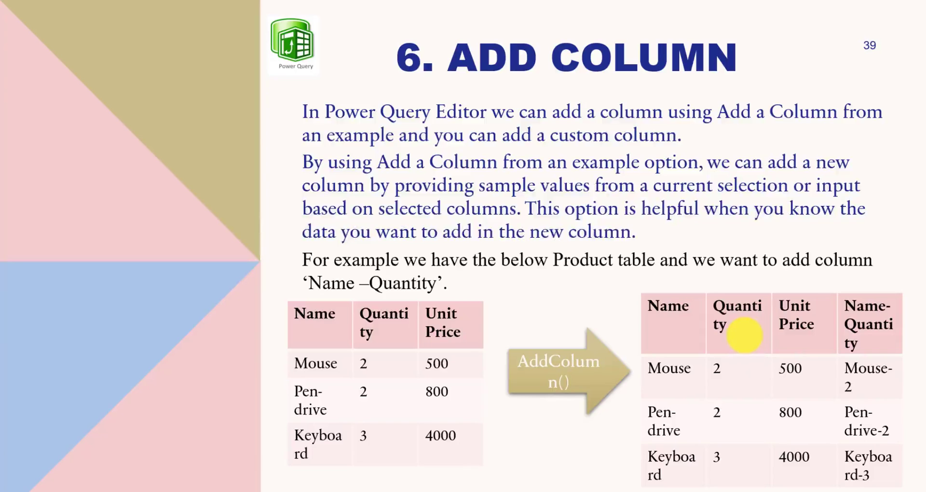
Step: Return to the Power Query Editor and add a column from examples named Sales Person with values Sam, Ron and John
key("super+Tab")
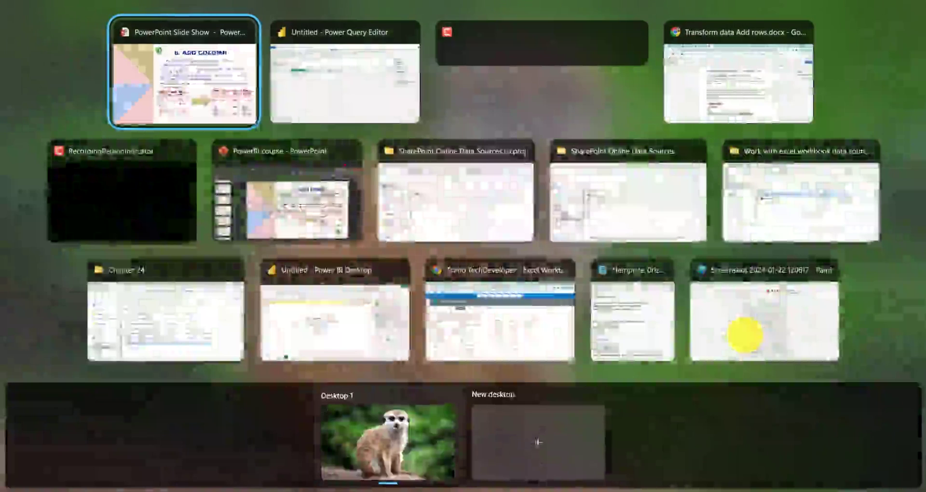
left_click(340, 72)
left_click(145, 20)
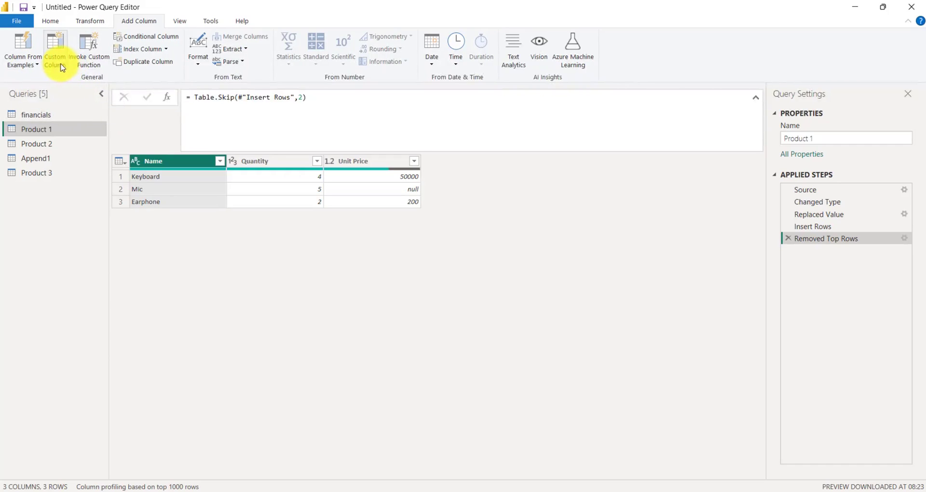
left_click(32, 61)
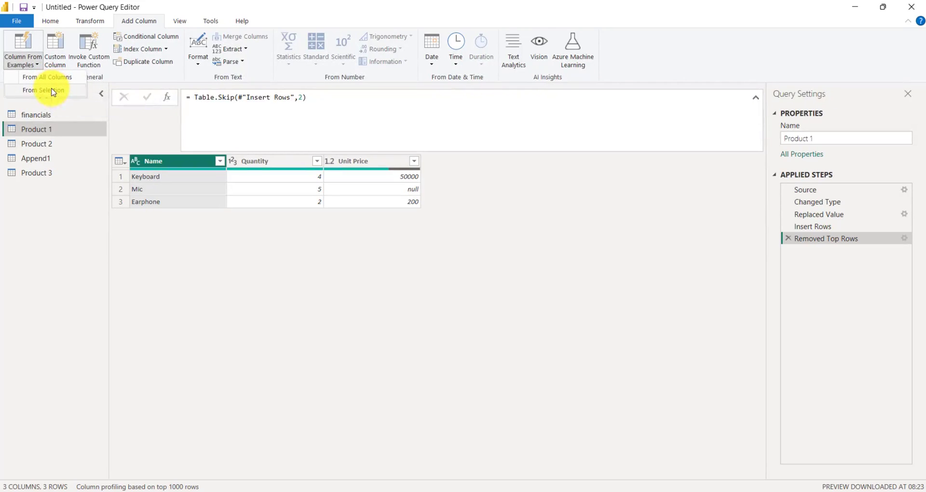
left_click(73, 78)
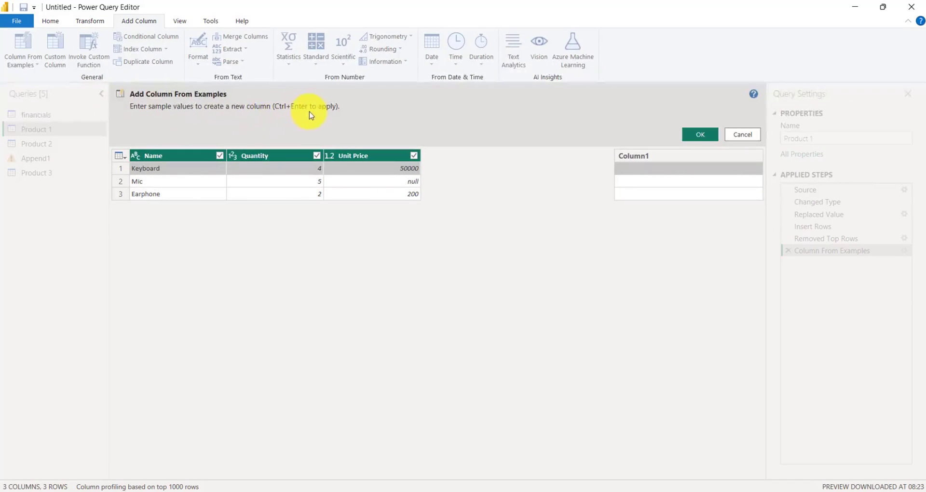
left_click(659, 171)
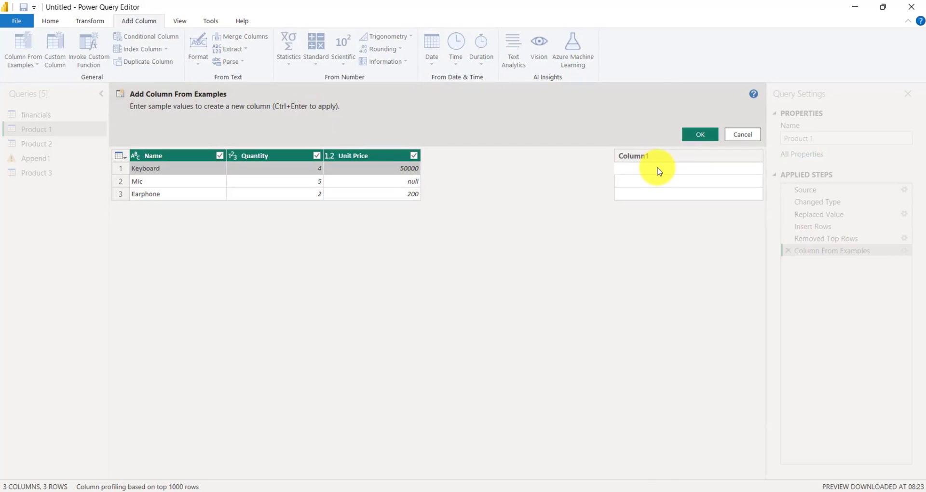
double_click(654, 157)
key("BackSpace")
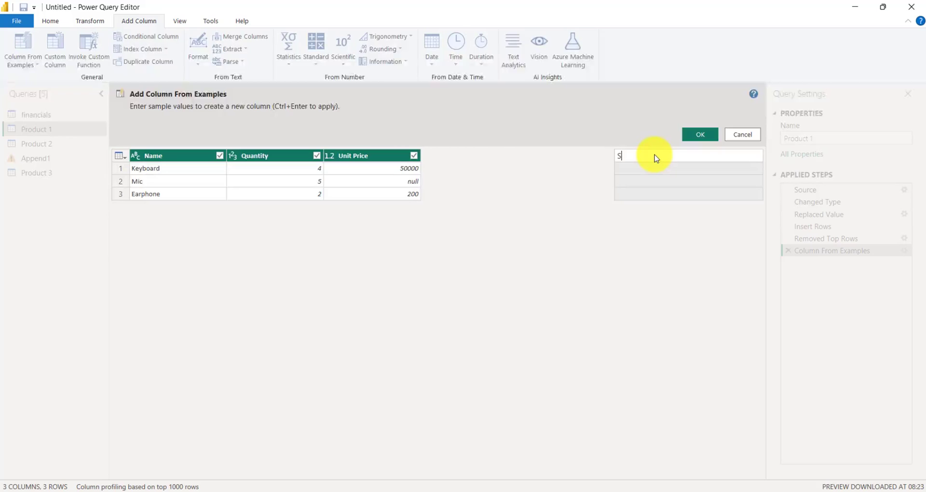
type("Sales Person")
left_click(649, 169)
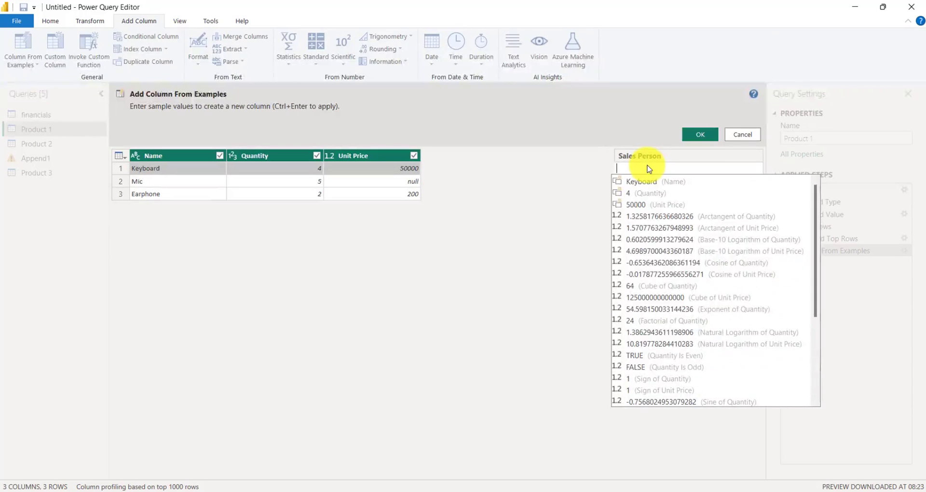
type("Sam")
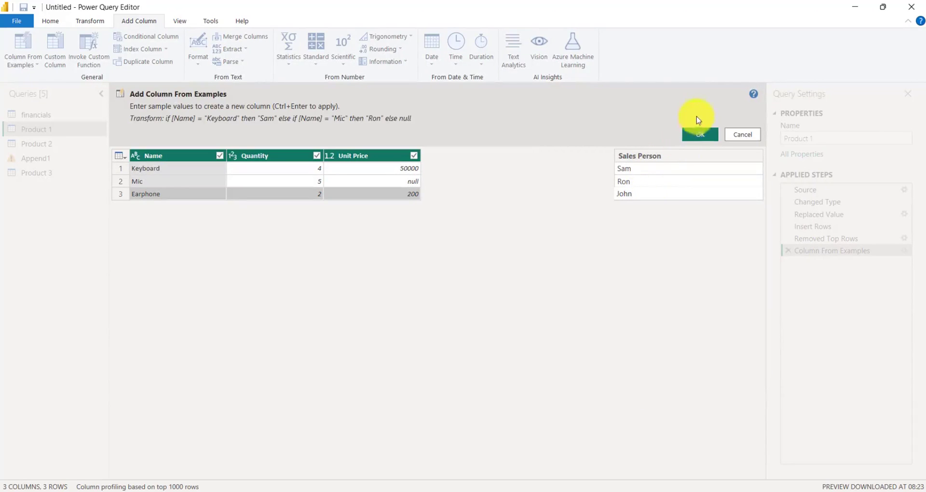
left_click(700, 135)
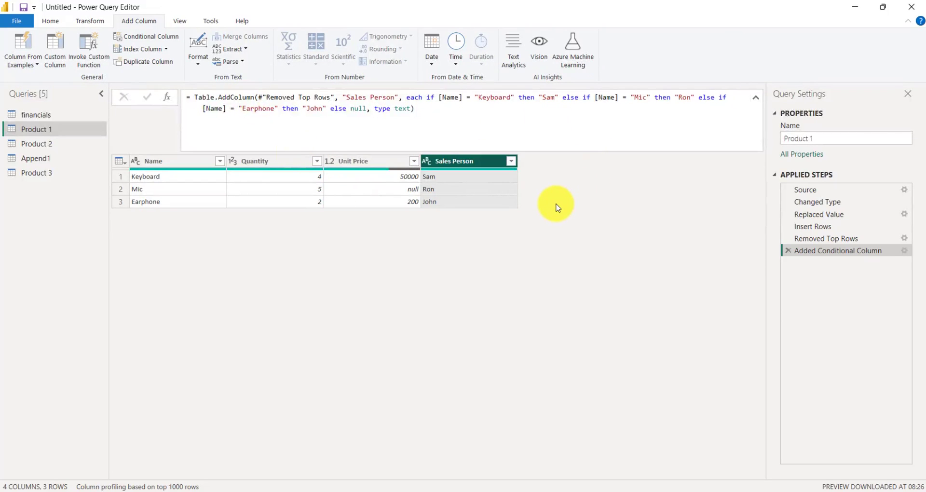
left_click(855, 5)
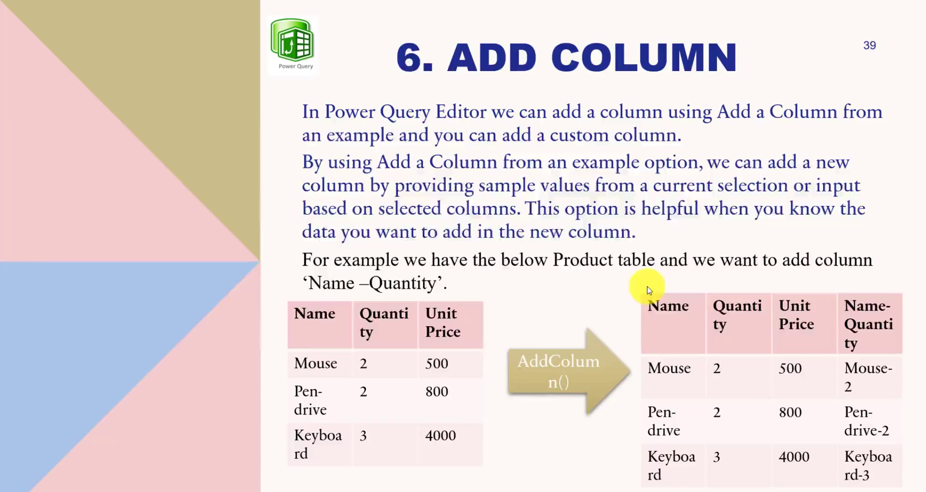
left_click(647, 290)
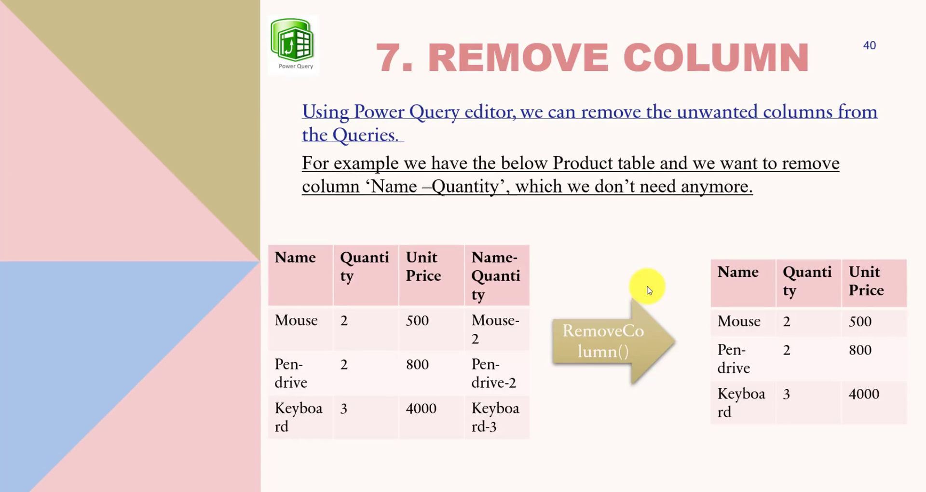
key("super+Tab")
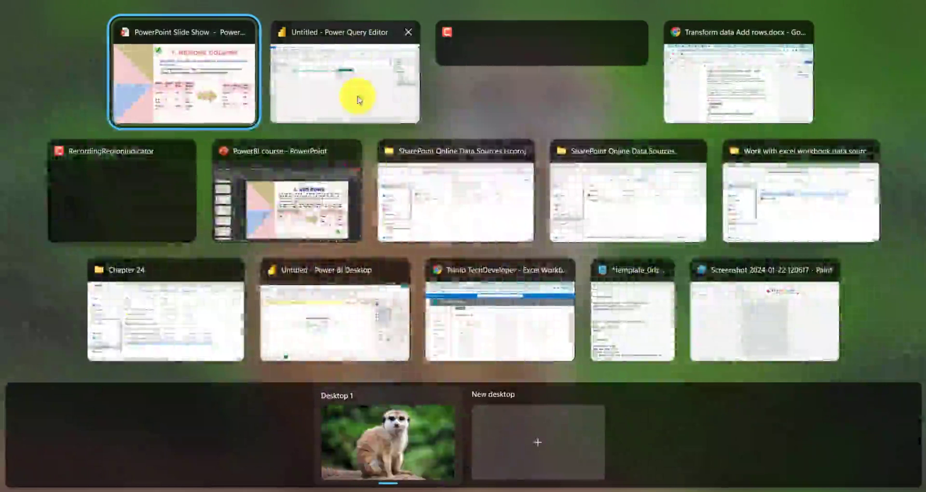
left_click(358, 97)
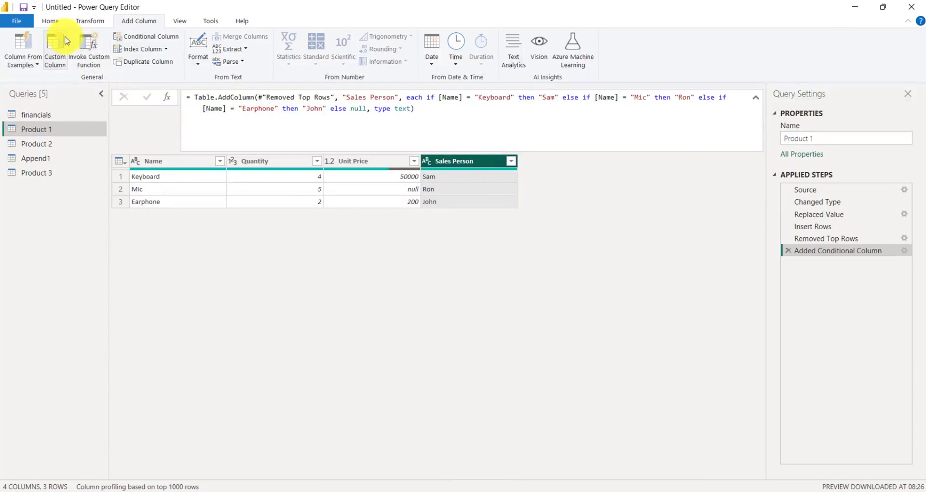
Step: Remove the Sales Person column from the query
left_click(50, 22)
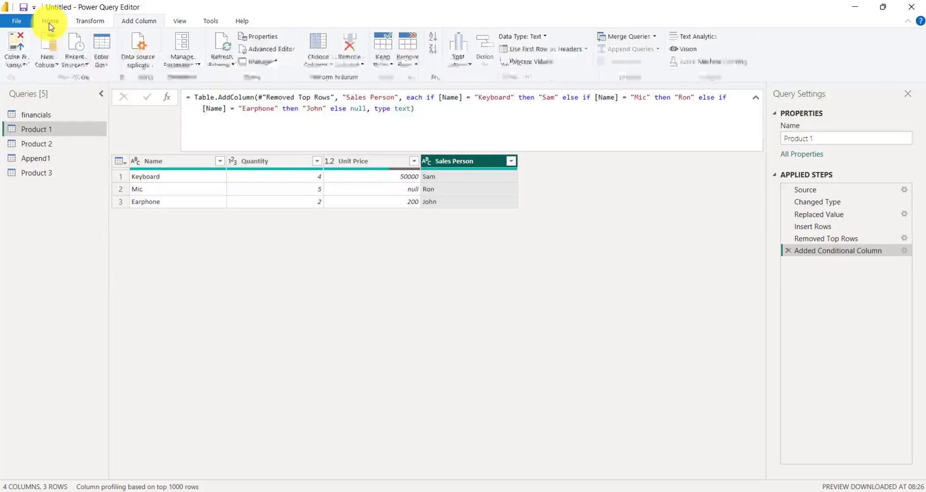
left_click(365, 65)
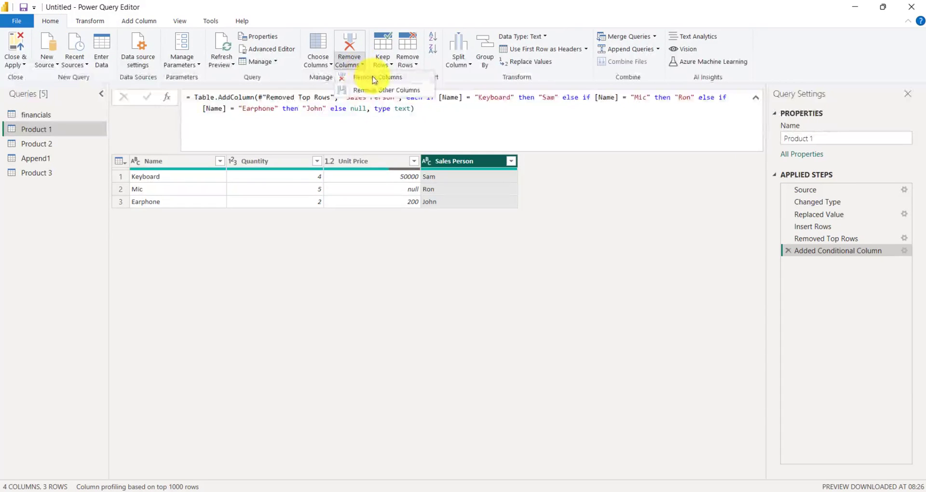
left_click(375, 78)
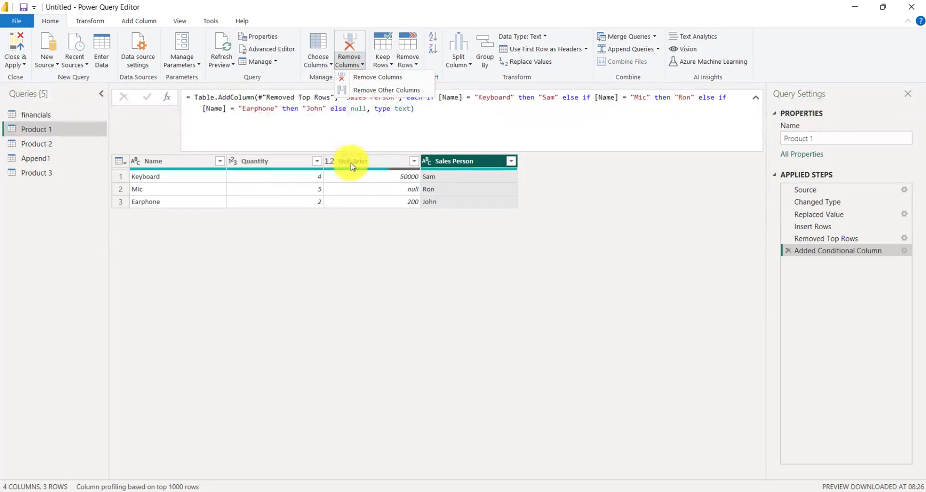
left_click(363, 67)
left_click(363, 67)
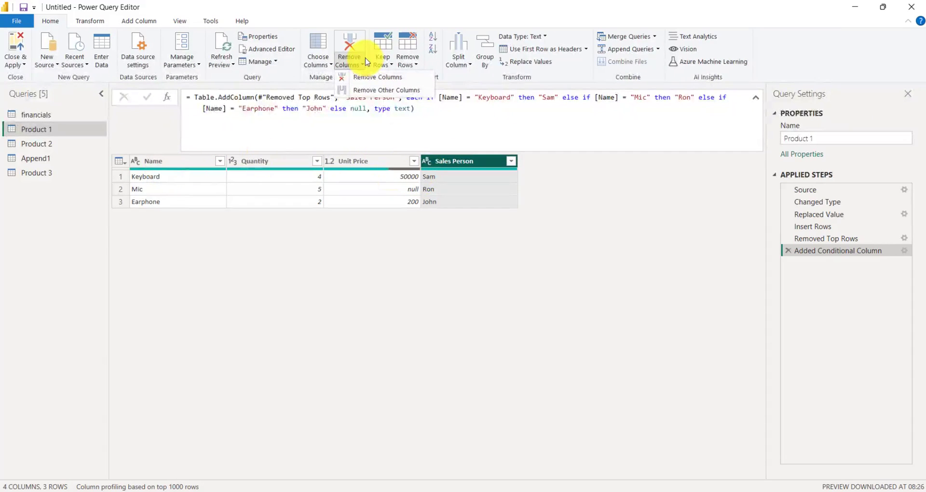
left_click(375, 81)
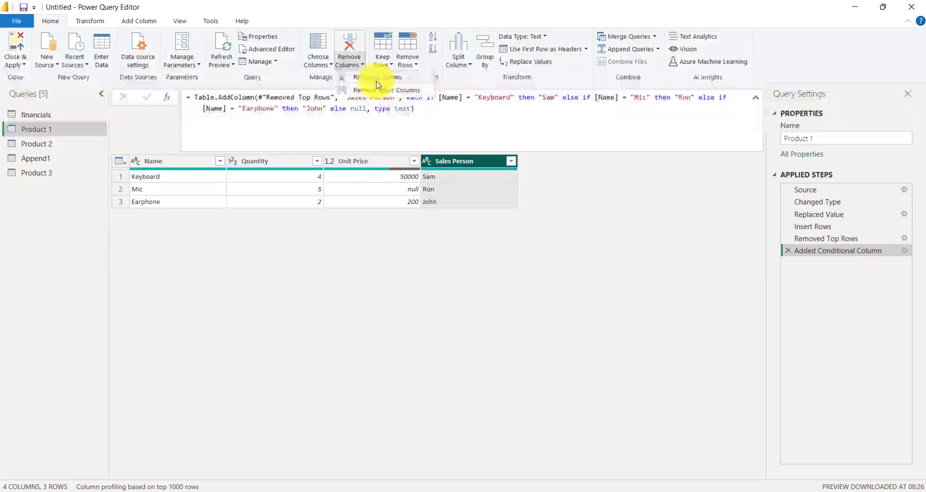